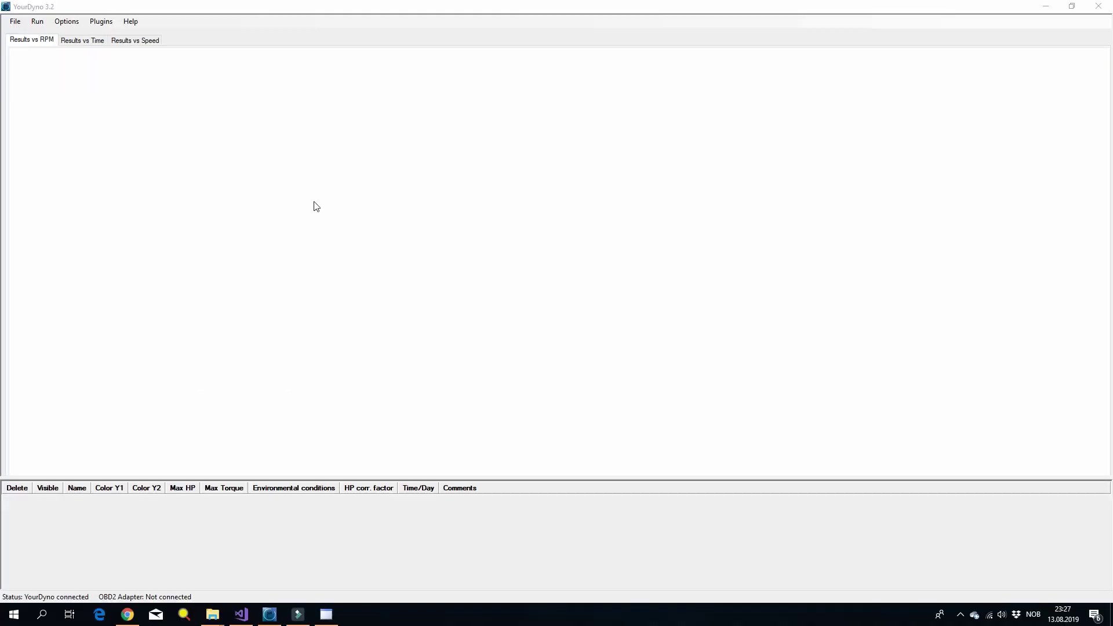
# Step: Open the Run menu in the main window to reach New Session and New Run
pyautogui.click(47, 25)
pyautogui.click(43, 22)
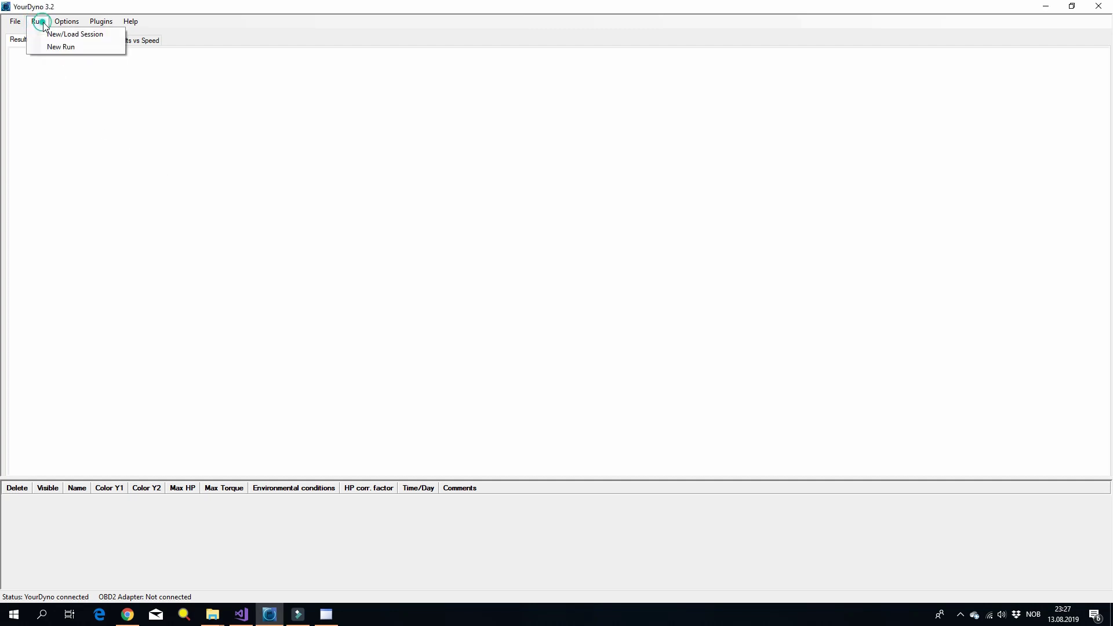
# Step: Start a new run and switch the Torque gauge to a live graph, keeping RPM analog
pyautogui.click(64, 48)
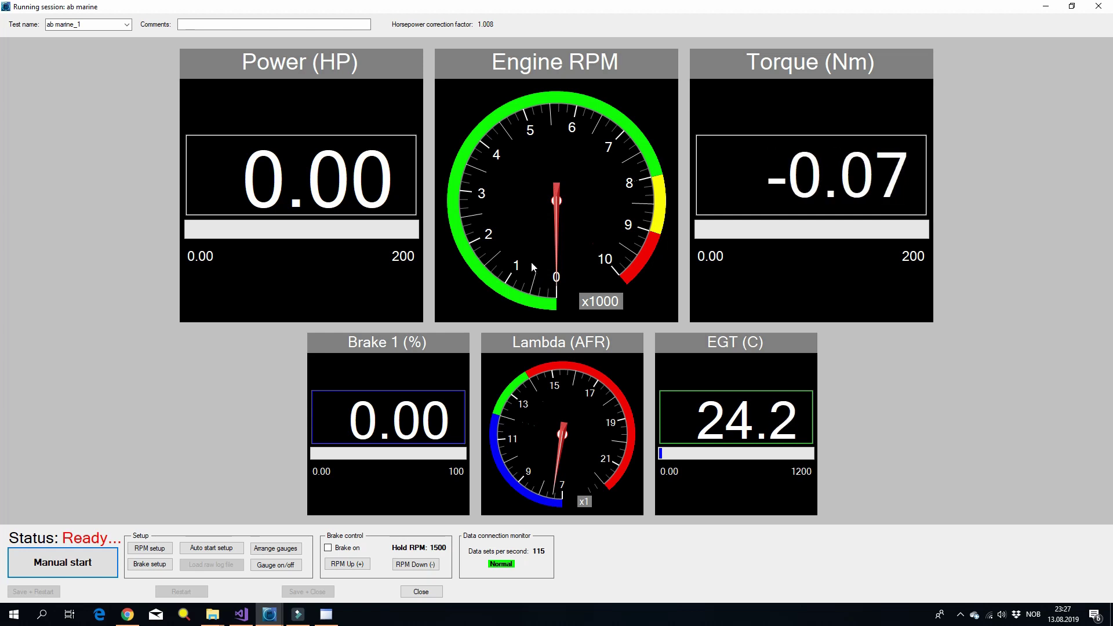
pyautogui.rightClick(508, 183)
pyautogui.click(530, 206)
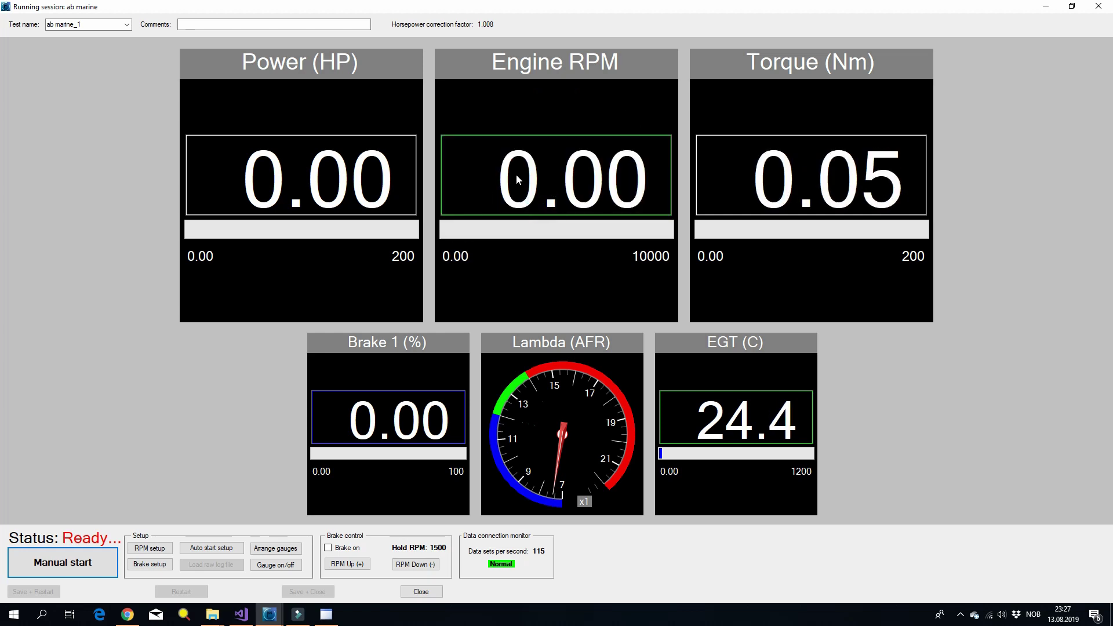
pyautogui.rightClick(516, 174)
pyautogui.click(530, 181)
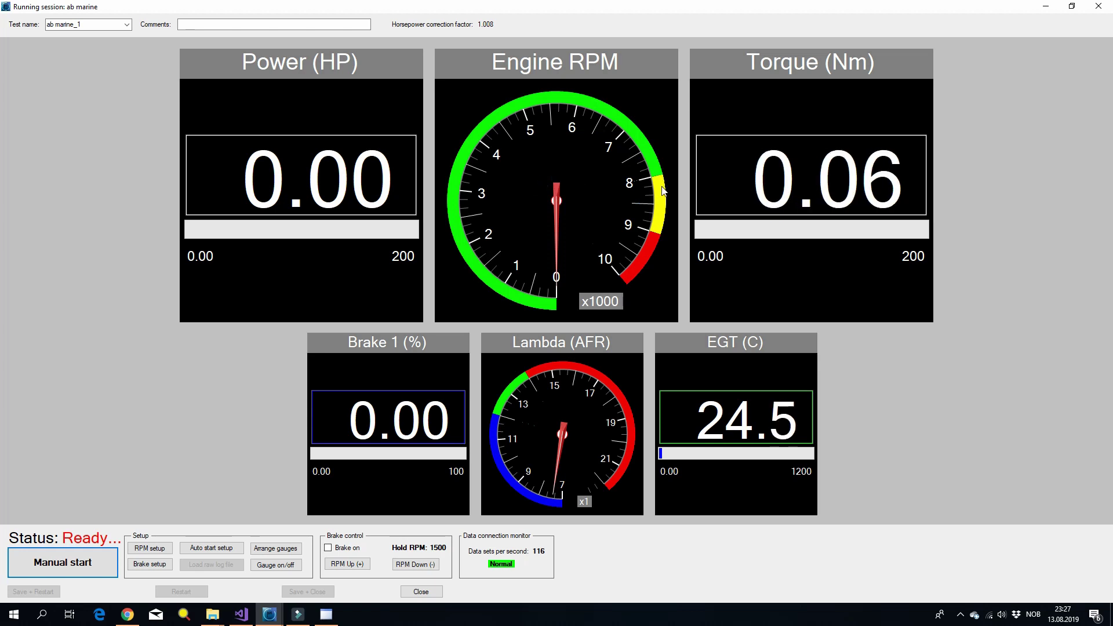
pyautogui.rightClick(736, 123)
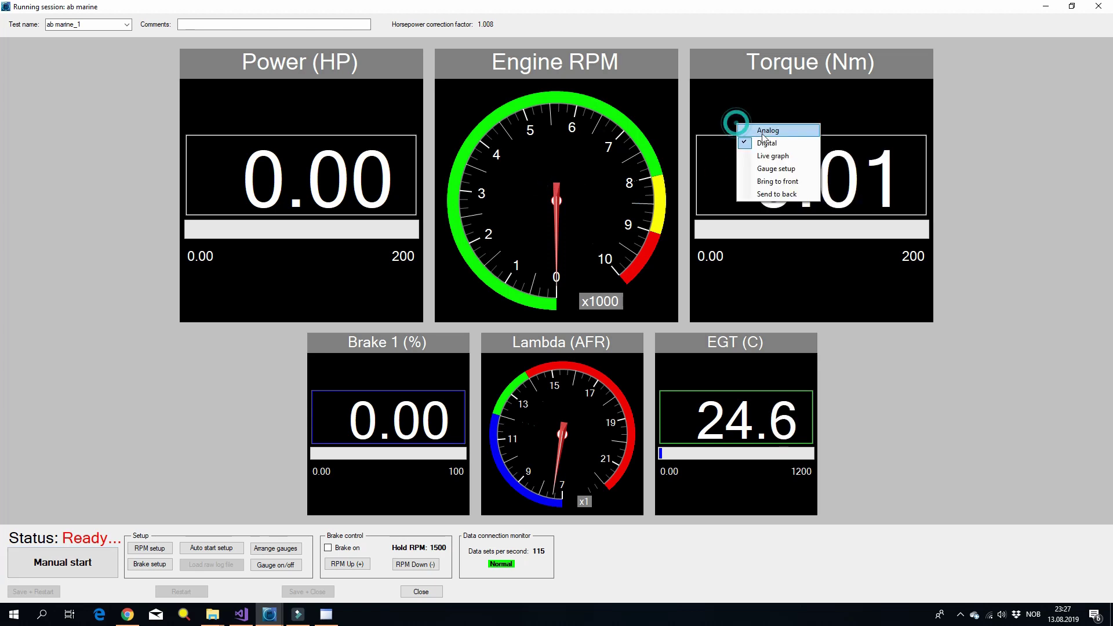
pyautogui.click(784, 156)
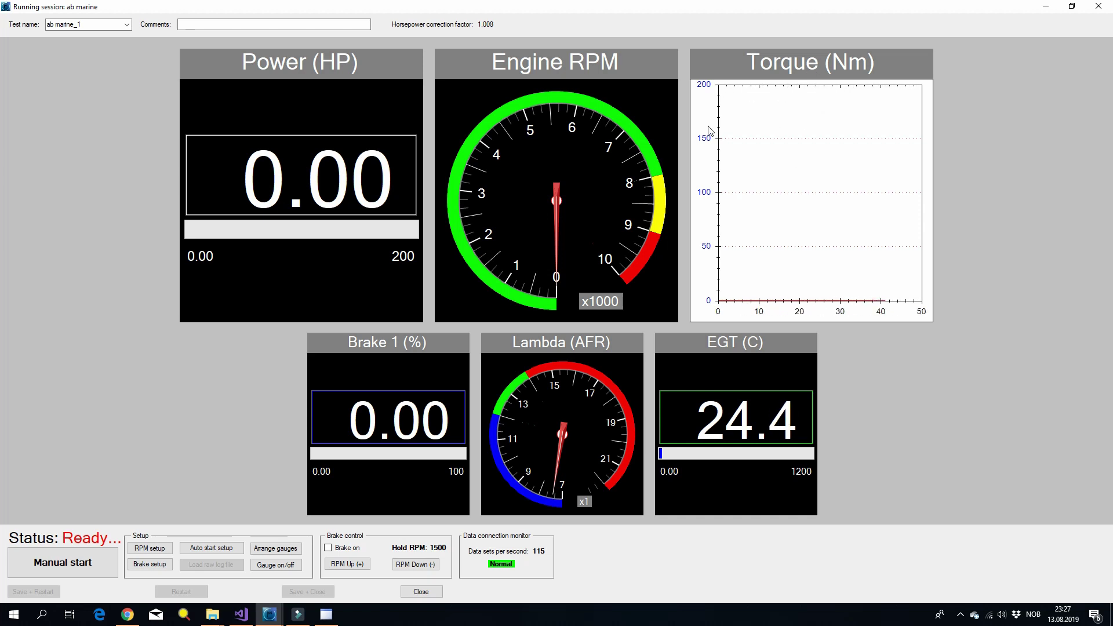
# Step: Turn on Auto scale for the Torque live graph in its Gauge setup
pyautogui.rightClick(768, 145)
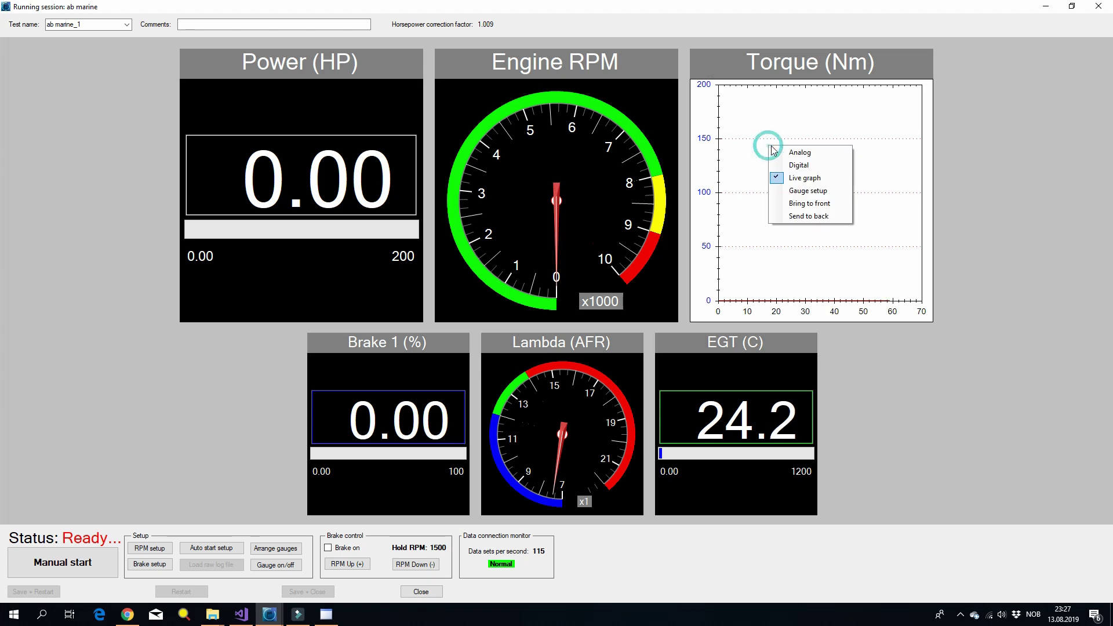
pyautogui.click(826, 192)
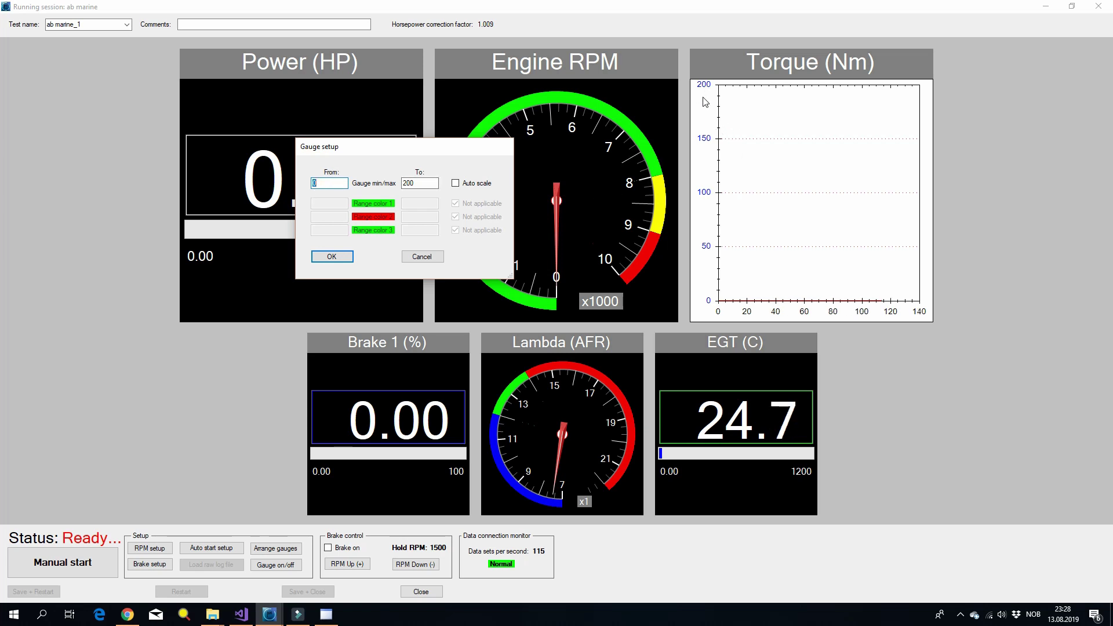
pyautogui.click(456, 184)
pyautogui.click(331, 256)
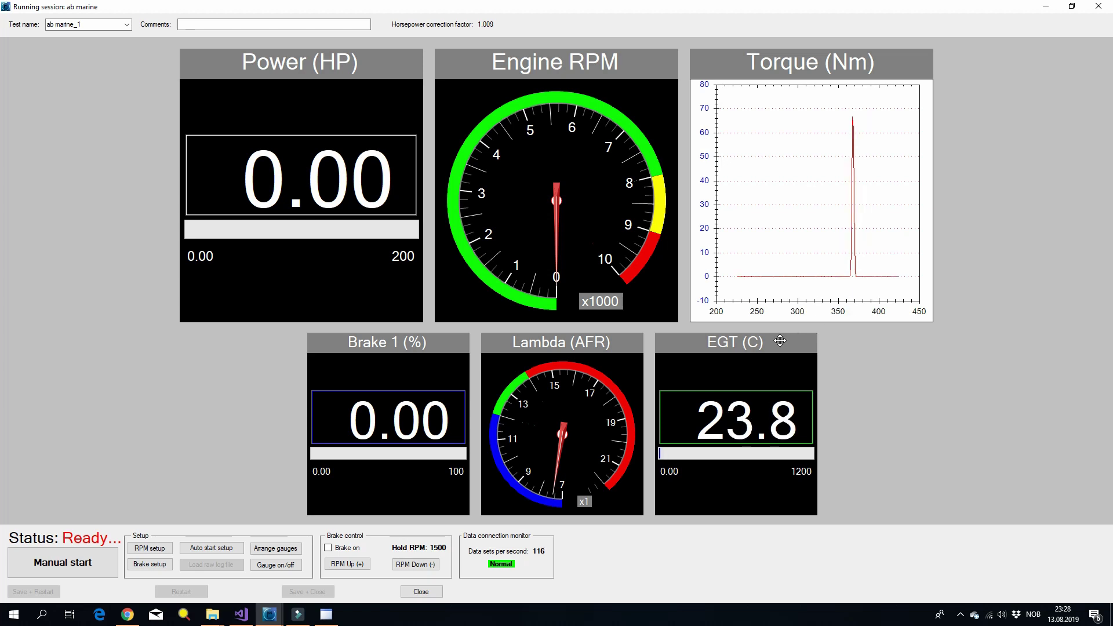
# Step: Move the EGT gauge left of Brake 1 and stretch the Torque graph across the right side
pyautogui.moveTo(780, 341); pyautogui.dragTo(259, 336)
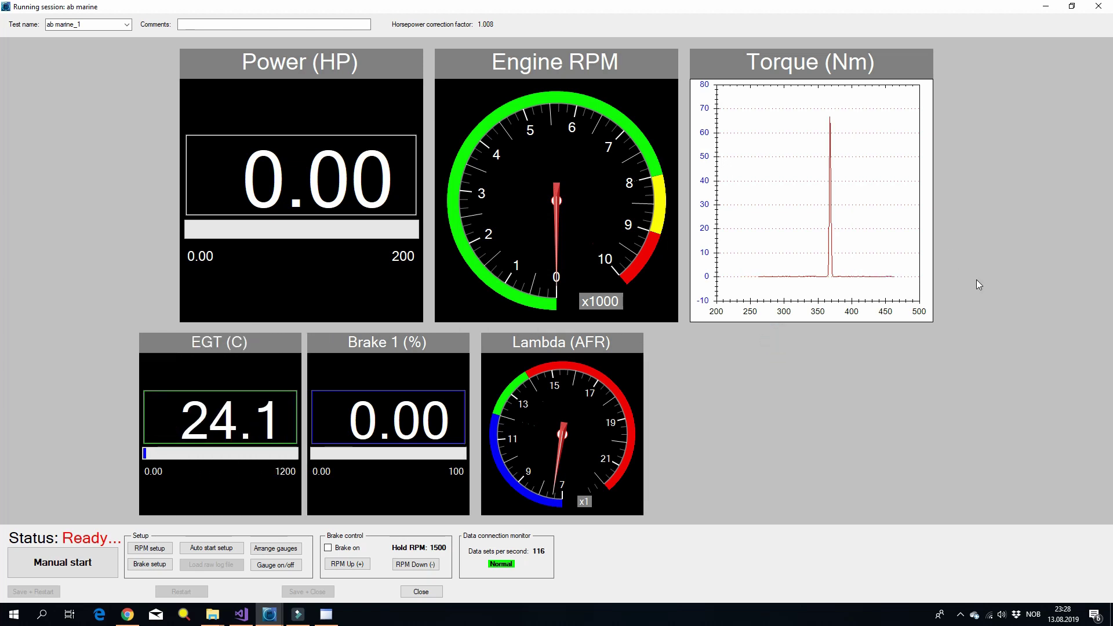
pyautogui.moveTo(928, 320); pyautogui.dragTo(1081, 511)
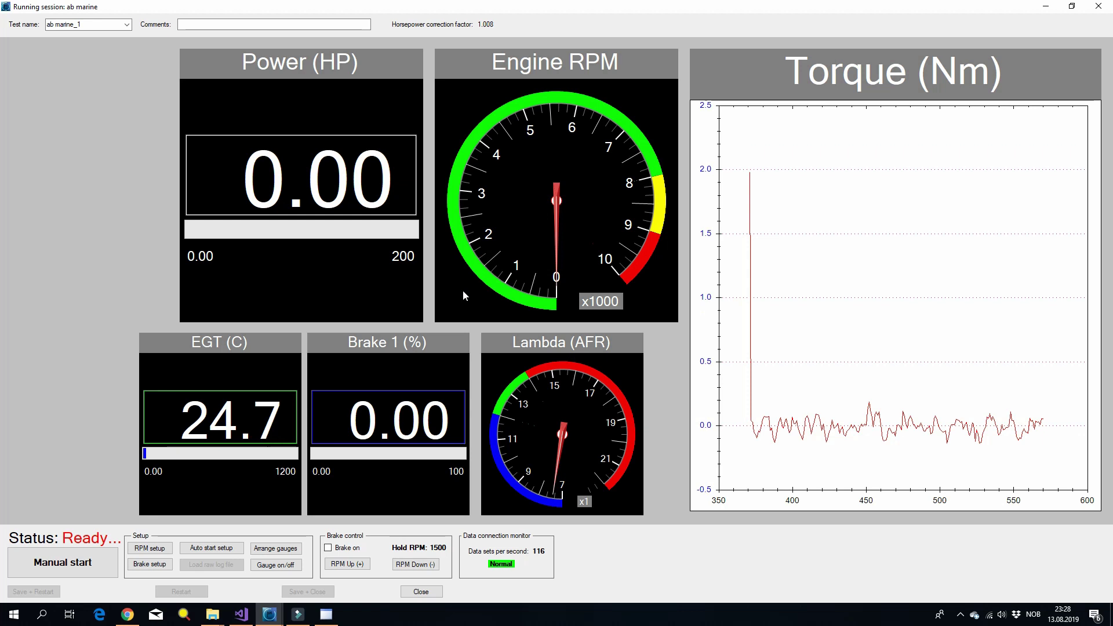
# Step: Show Brake 1 as a live graph and switch the brake on
pyautogui.rightClick(369, 367)
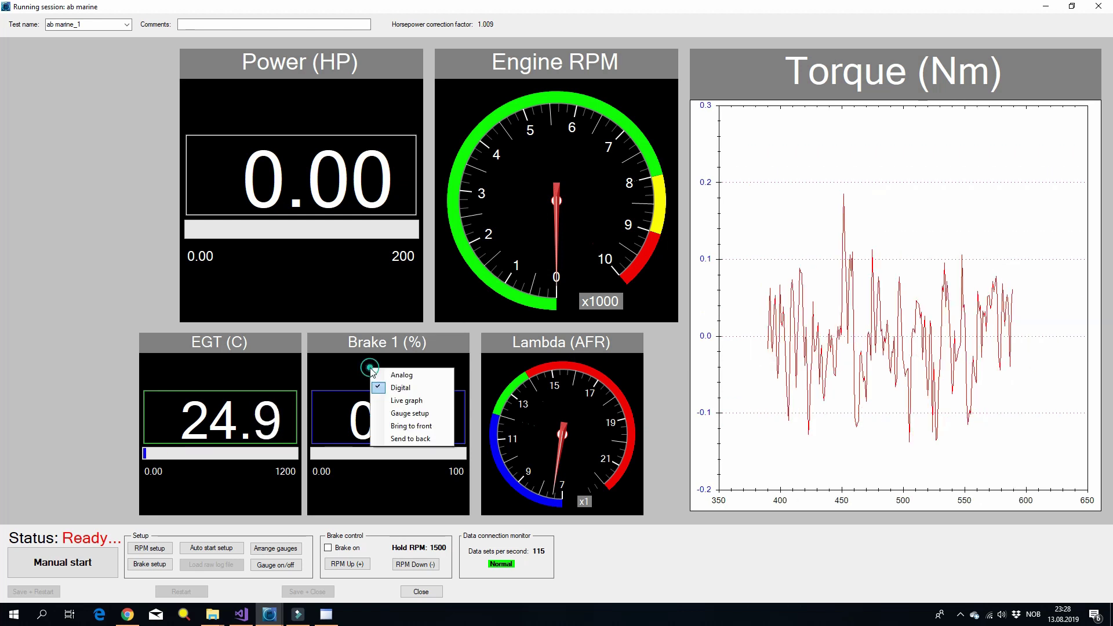
pyautogui.click(415, 404)
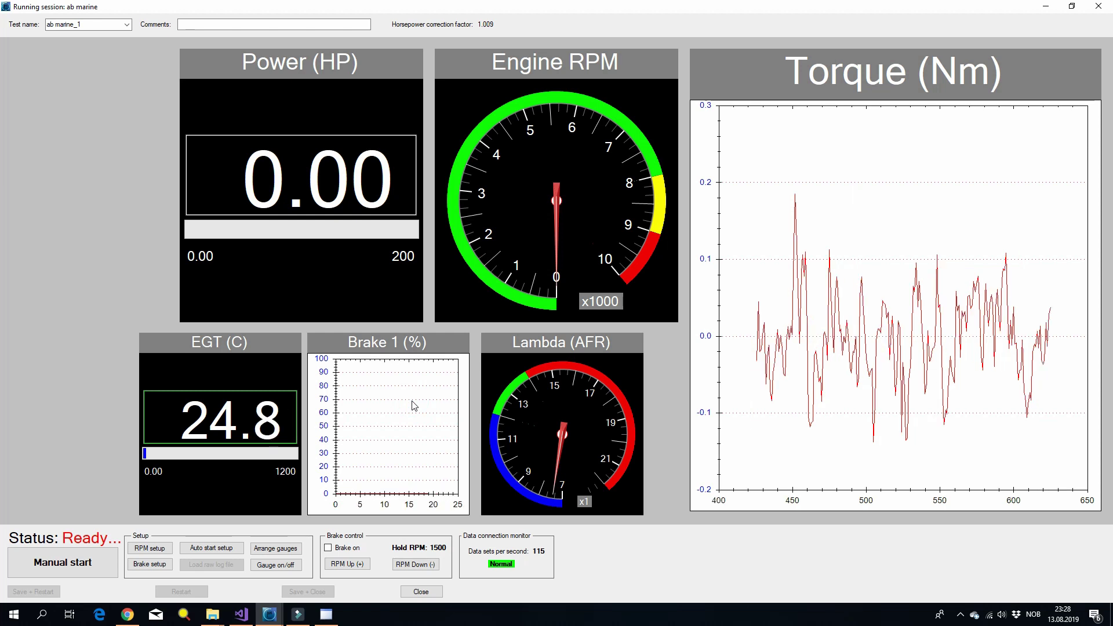
pyautogui.click(329, 548)
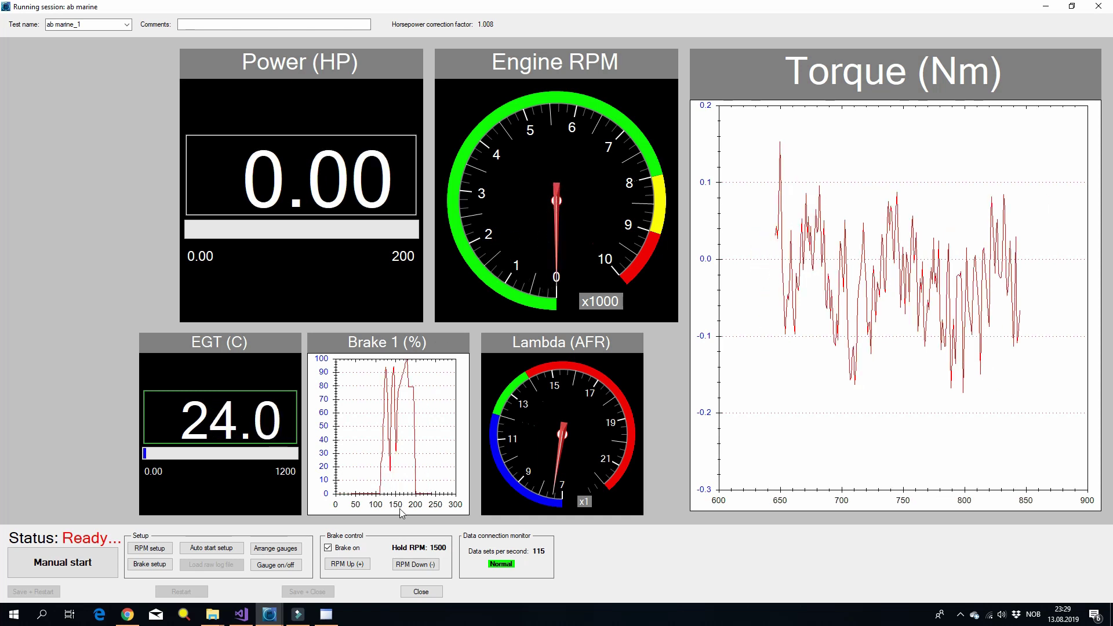
# Step: Change the Brake 1 gauge from a live graph to an analog dial
pyautogui.rightClick(419, 438)
pyautogui.click(452, 457)
pyautogui.rightClick(398, 402)
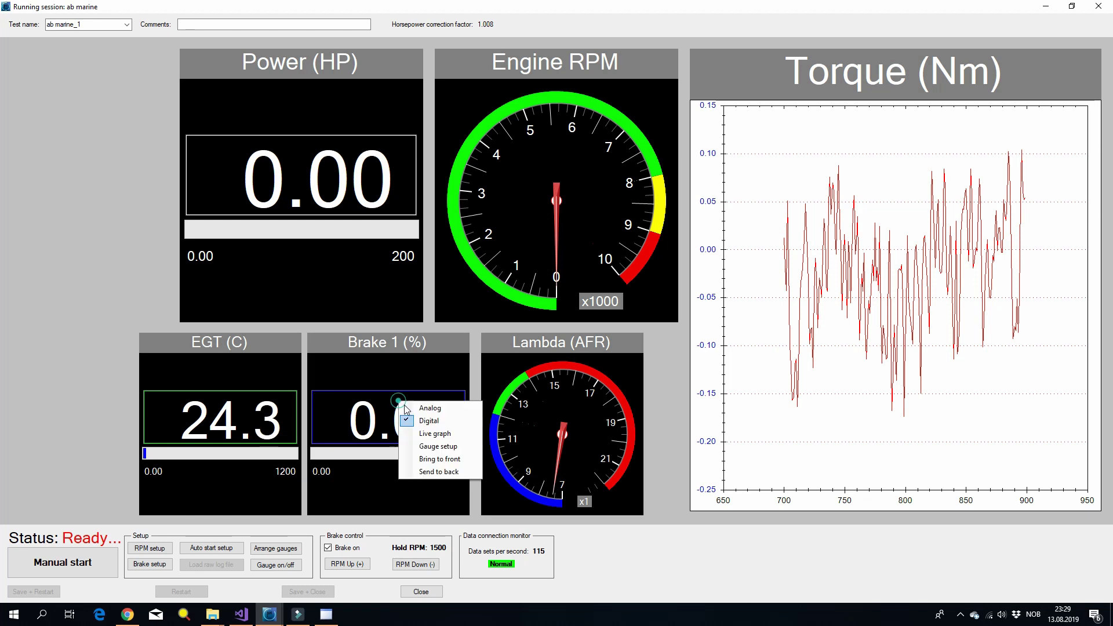
pyautogui.click(444, 420)
pyautogui.rightClick(423, 399)
pyautogui.click(458, 407)
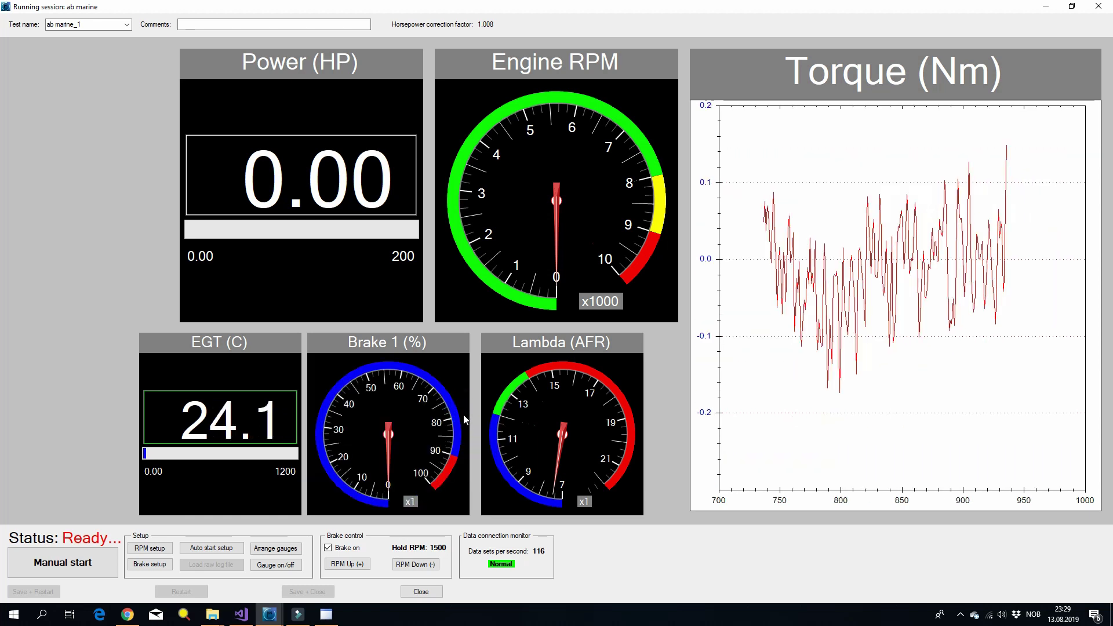
# Step: Close the running session and open the Noise filtering page of Options
pyautogui.click(425, 594)
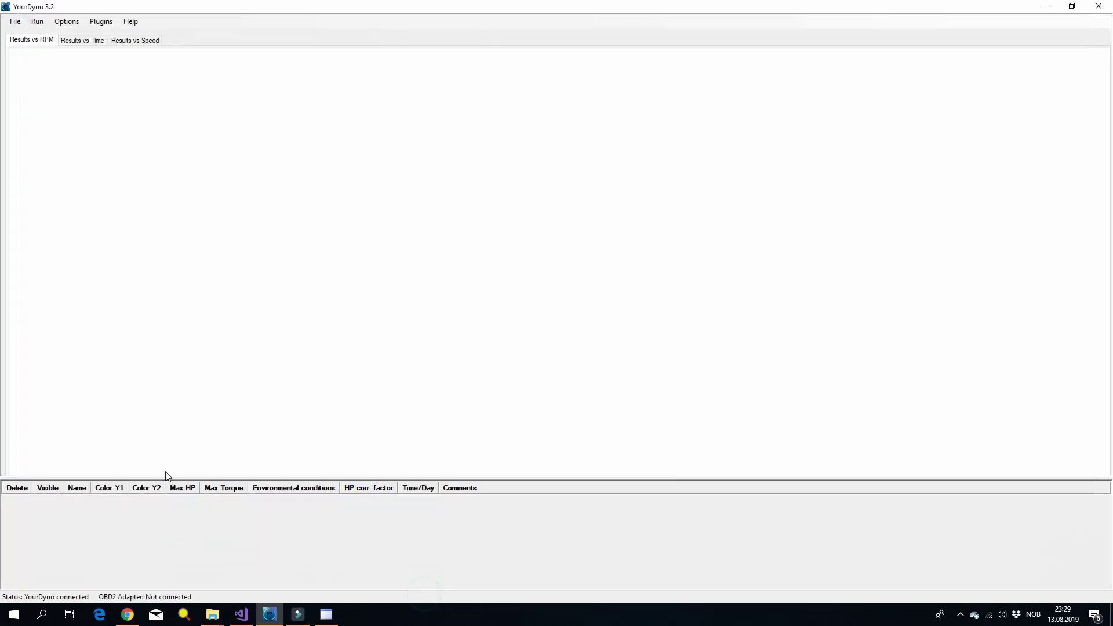
pyautogui.click(67, 20)
pyautogui.click(92, 37)
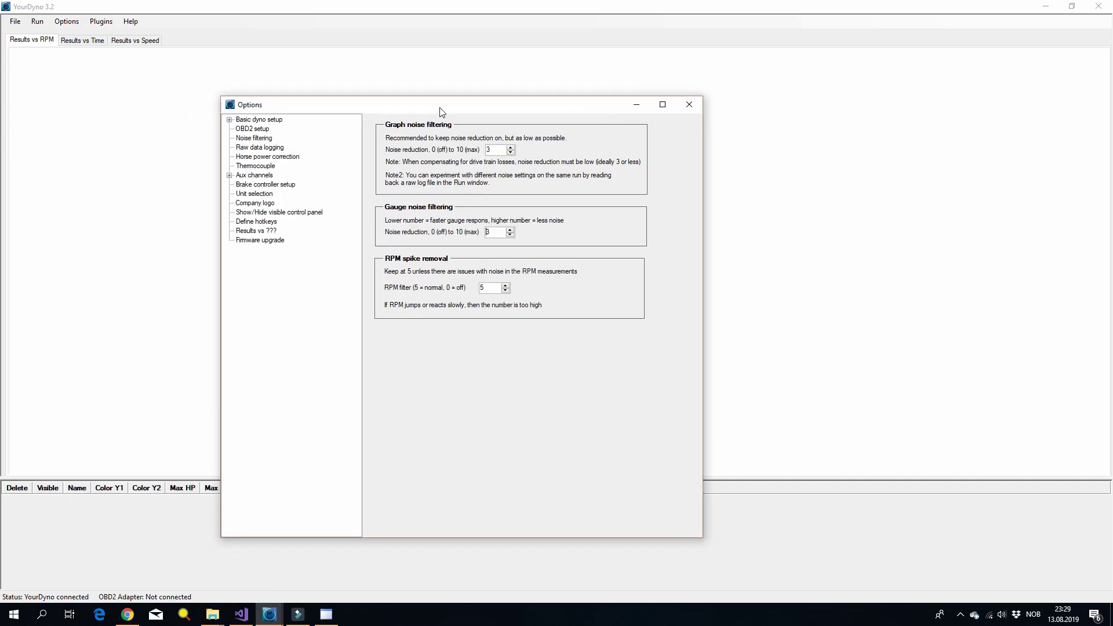
pyautogui.click(264, 139)
# Step: Set Gauge noise reduction to 10 and close the Options dialog
pyautogui.doubleClick(493, 232)
pyautogui.write('10')
pyautogui.press('Tab')
pyautogui.click(689, 105)
# Step: Start a new run to check the filtered, smoother Torque graph
pyautogui.click(37, 22)
pyautogui.click(72, 49)
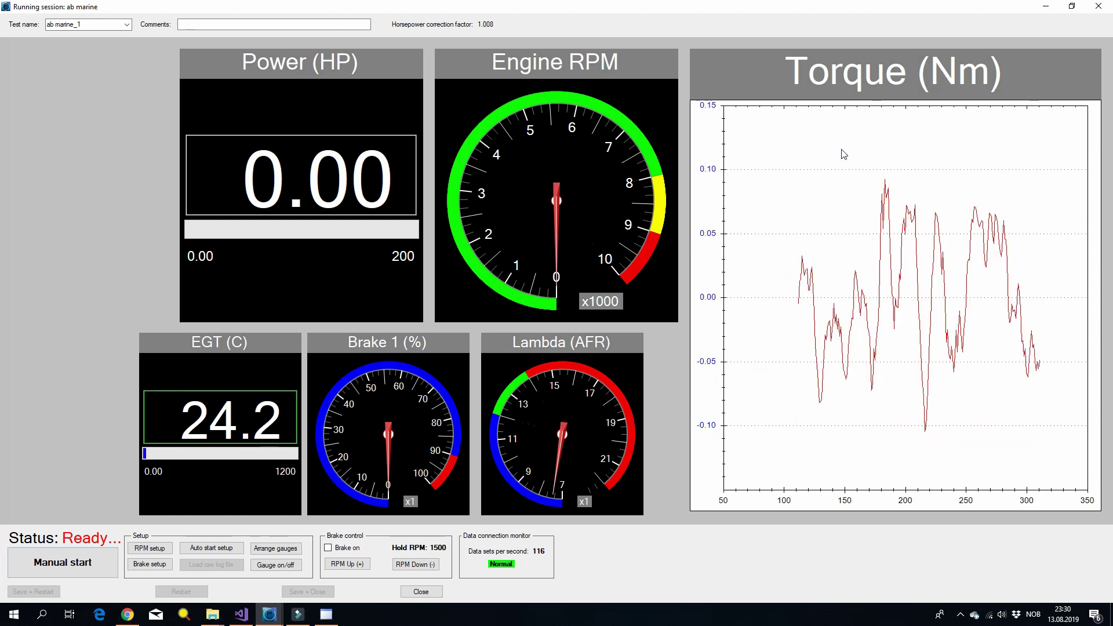
# Step: Close the running session window
pyautogui.rightClick(778, 145)
pyautogui.click(820, 139)
pyautogui.click(1097, 7)
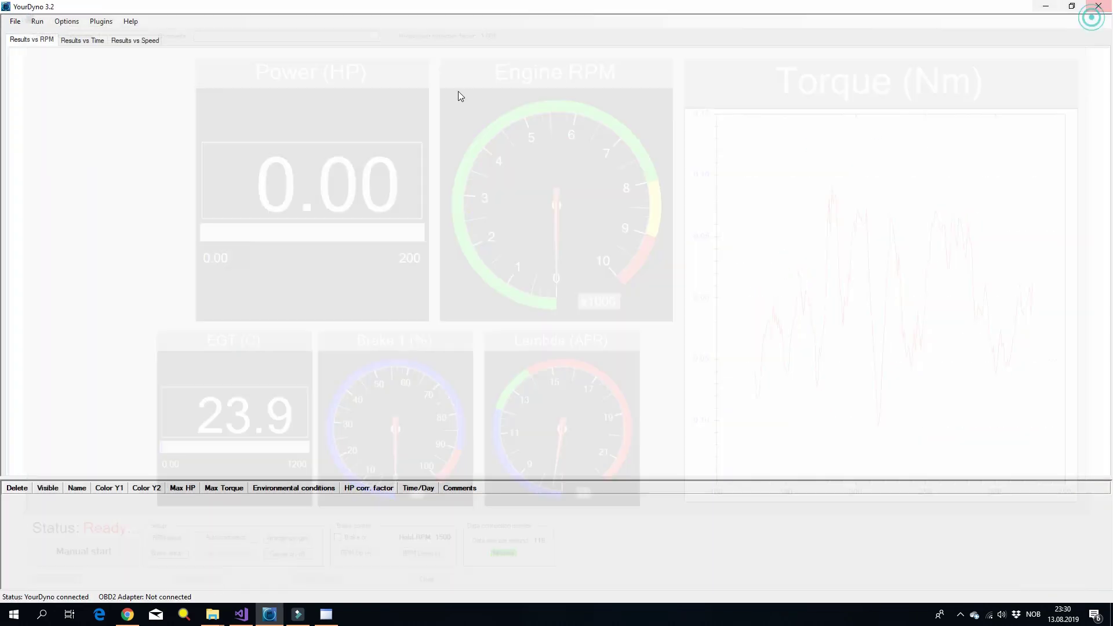
# Step: Set Gauge noise reduction to 0 in Options and close the dialog
pyautogui.click(67, 21)
pyautogui.click(96, 38)
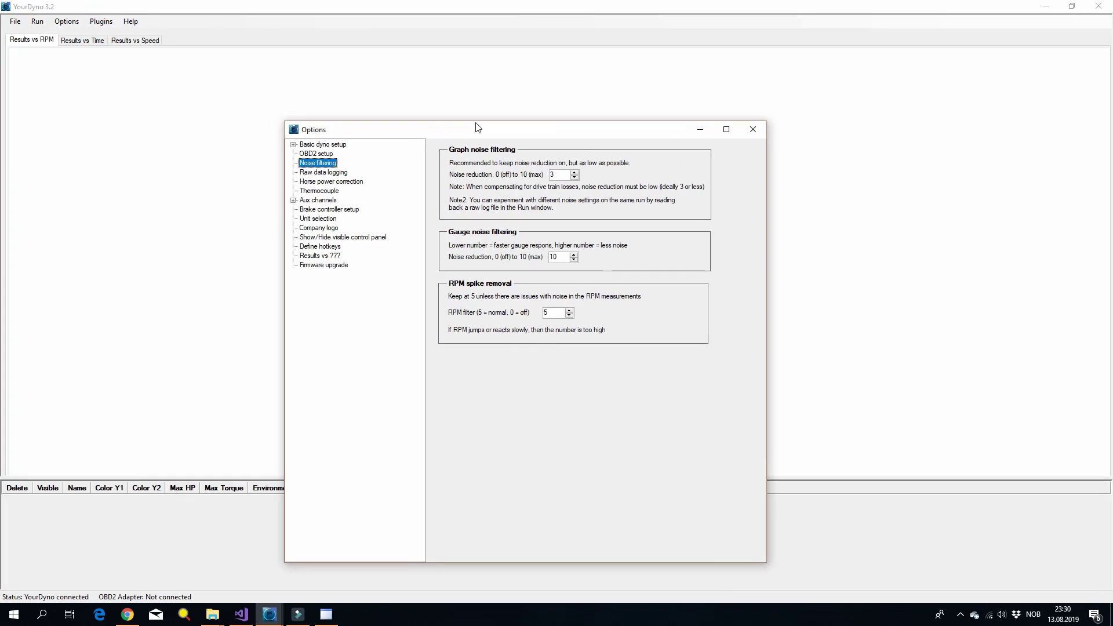
pyautogui.doubleClick(624, 239)
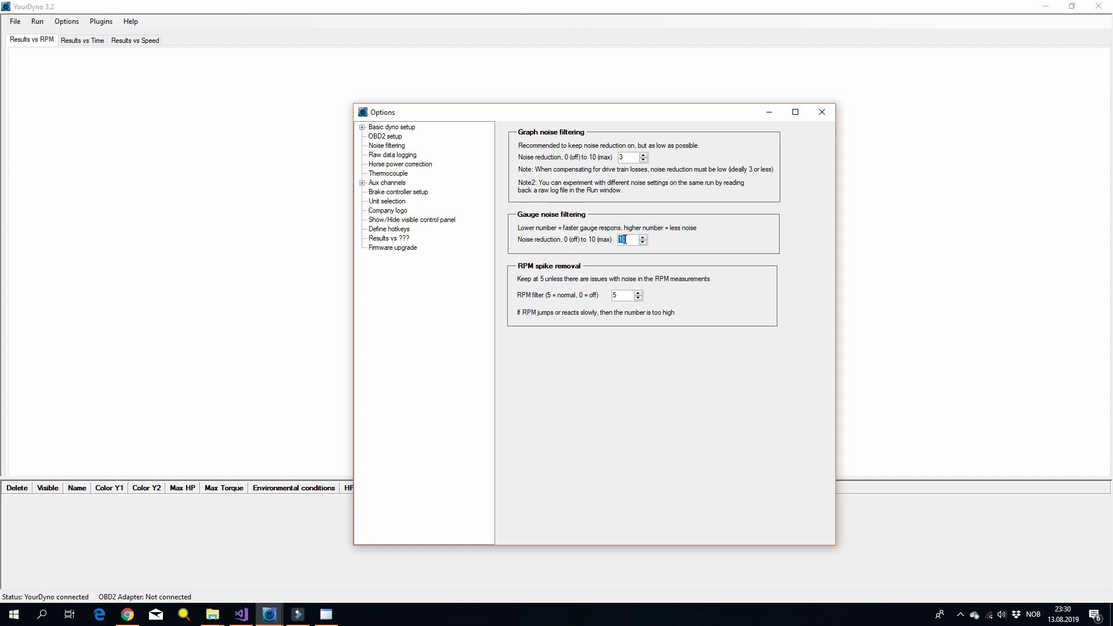
pyautogui.write('0')
pyautogui.press('Tab')
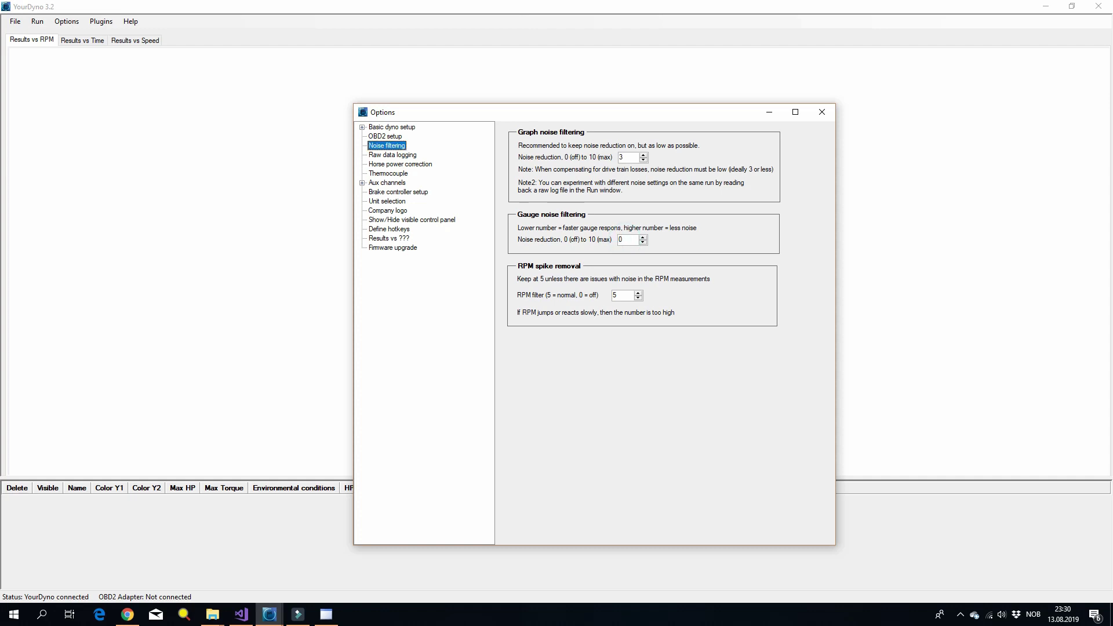
pyautogui.click(822, 114)
pyautogui.click(38, 21)
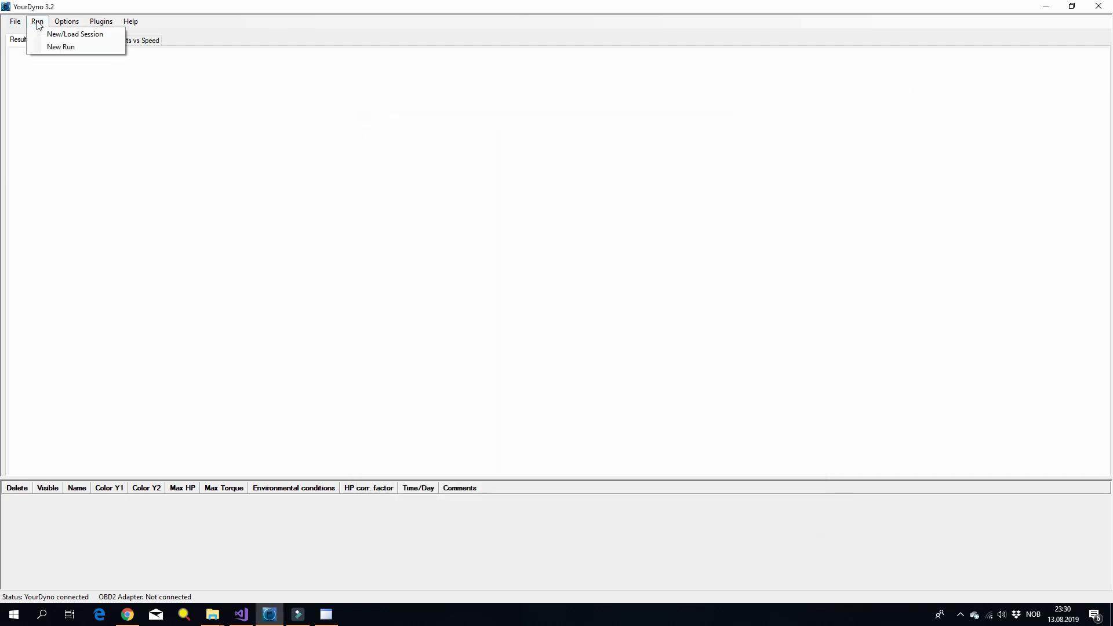
# Step: Start a new run to view the unfiltered torque readings
pyautogui.click(61, 47)
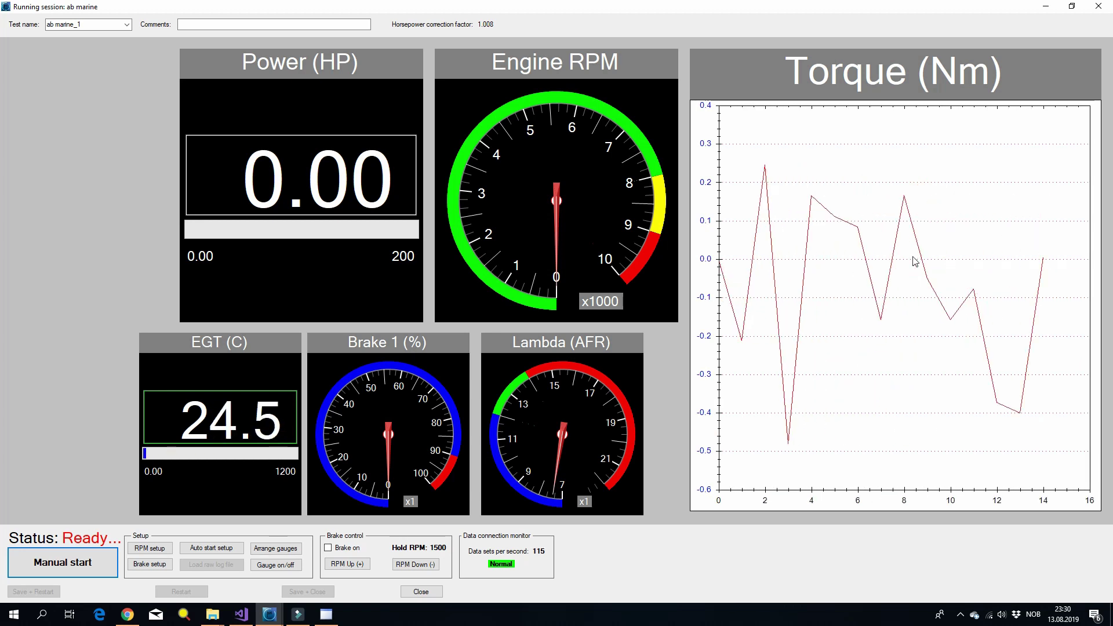